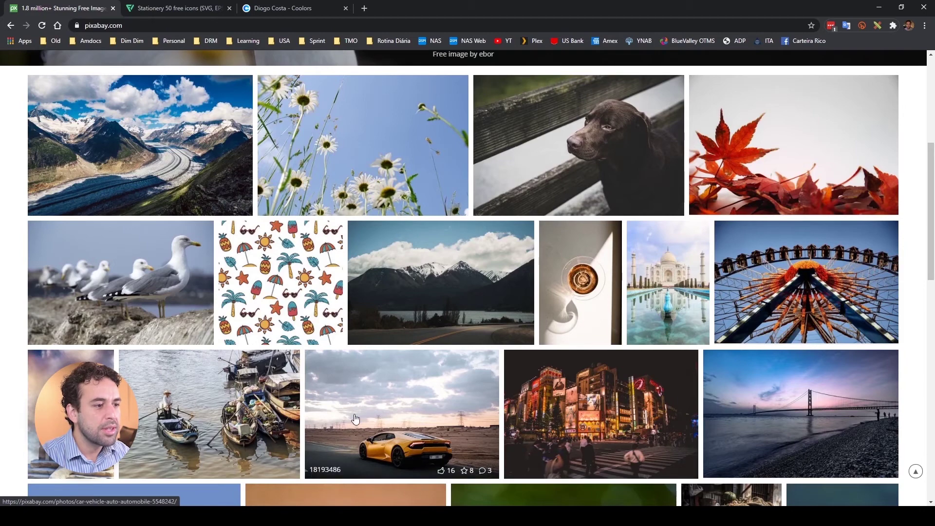
Open the yellow sports car photo and try to download it at 8000×5331.
{"action": "left_click", "coordinate": [449, 380]}
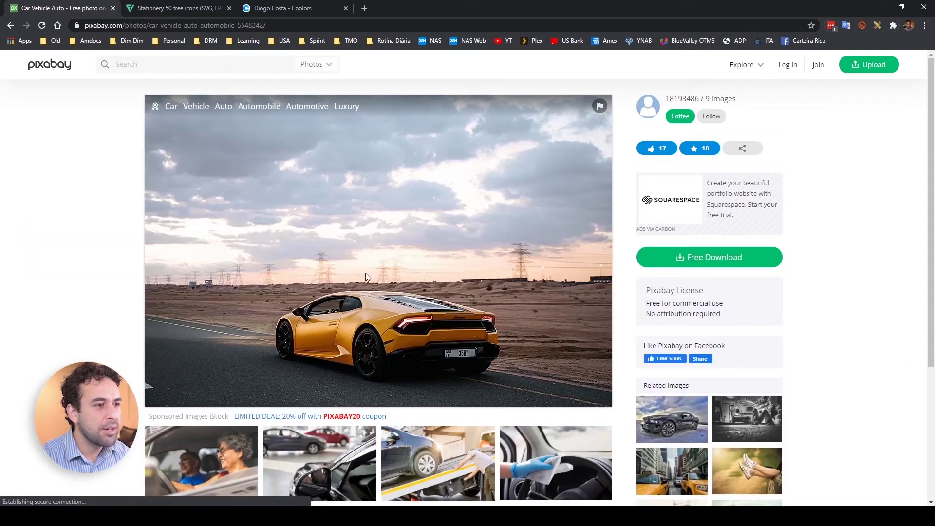
{"action": "left_click", "coordinate": [724, 260]}
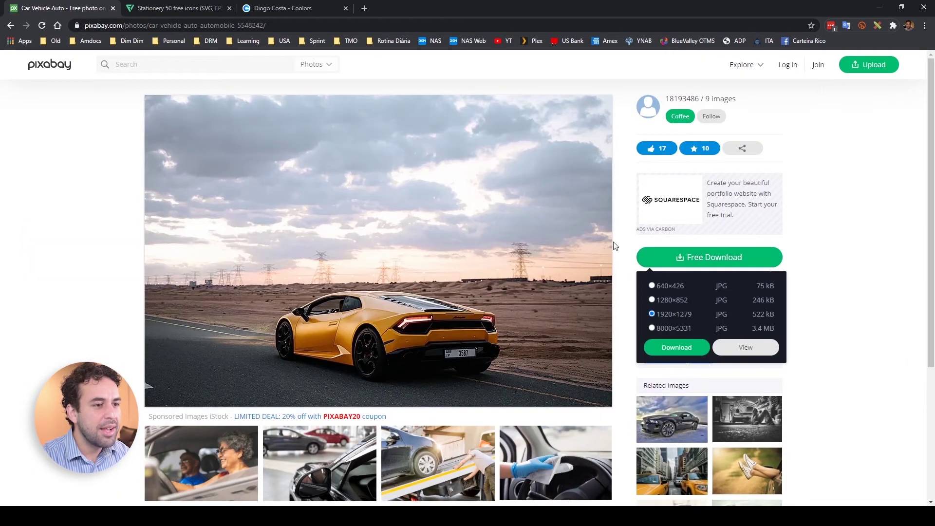
{"action": "left_click", "coordinate": [669, 328]}
{"action": "left_click", "coordinate": [678, 348]}
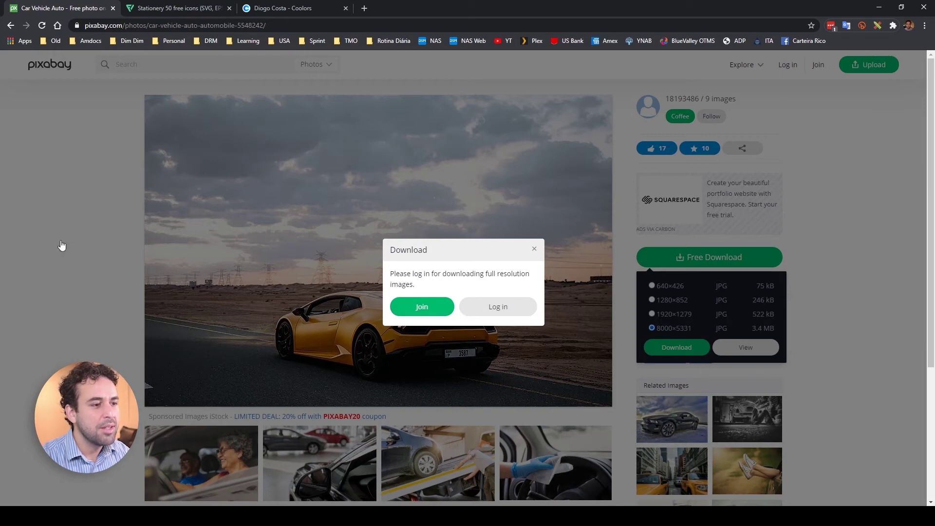
{"action": "left_click", "coordinate": [82, 206]}
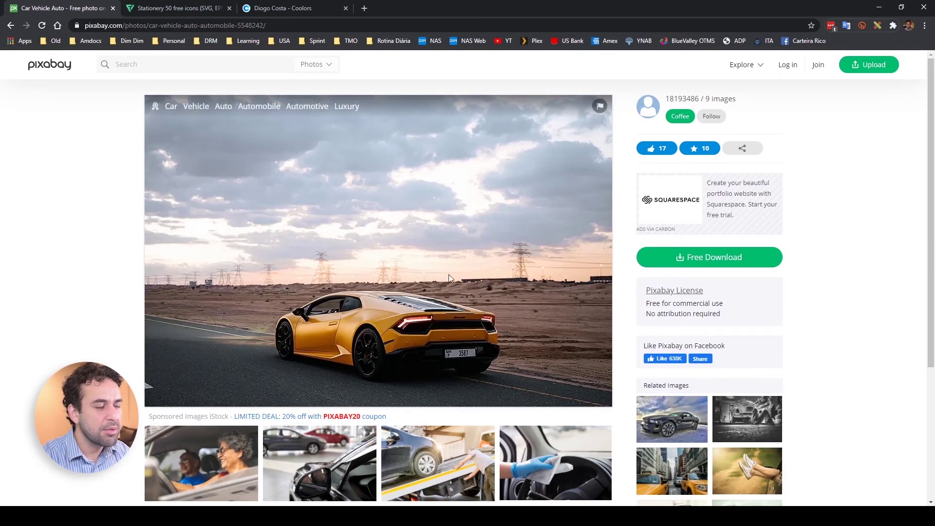
Look at the brown Labrador photo's page from the Pixabay home page, and return to the home page.
{"action": "left_click", "coordinate": [38, 67]}
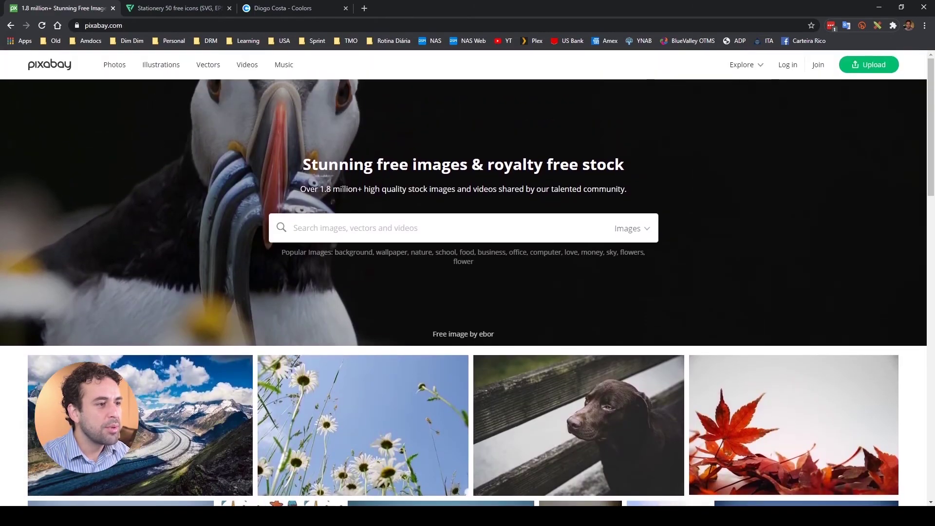
{"action": "scroll", "coordinate": [386, 262], "scroll_direction": "down", "scroll_amount": 3}
{"action": "left_click", "coordinate": [628, 292]}
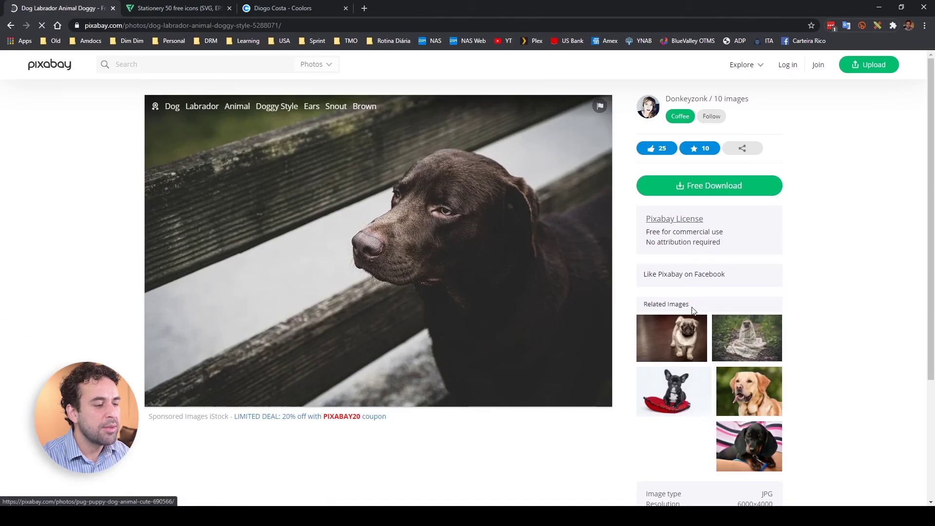
{"action": "scroll", "coordinate": [433, 270], "scroll_direction": "down", "scroll_amount": 2}
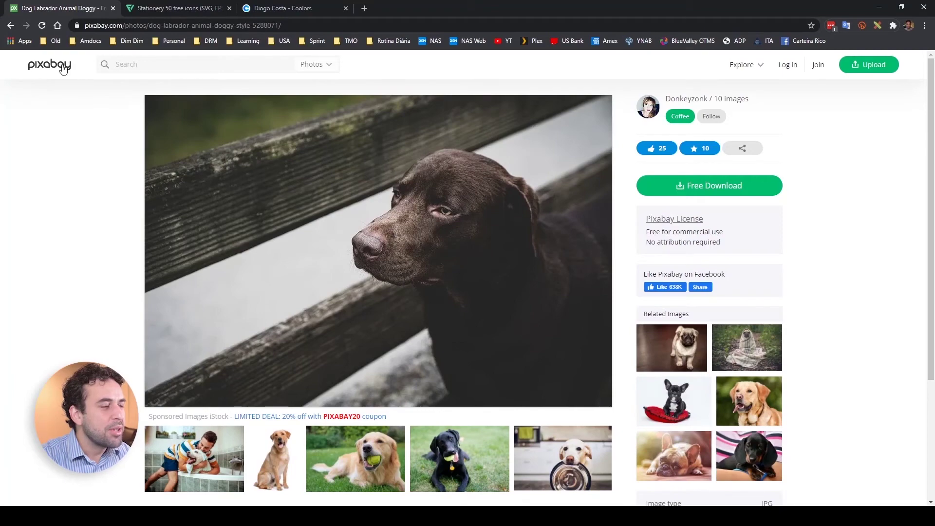
{"action": "left_click", "coordinate": [62, 68]}
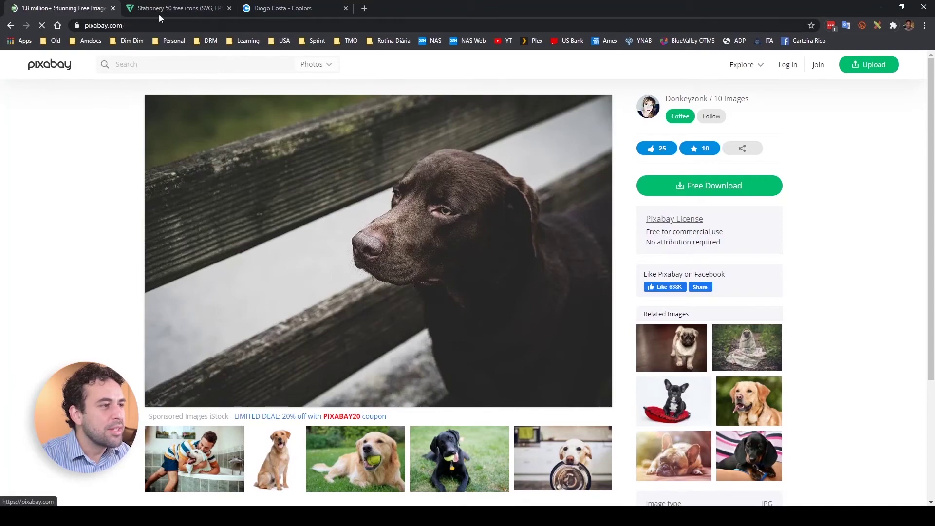
Switch to Flaticon, go to its home page and look over the featured packs under Flaticon's Choice.
{"action": "left_click", "coordinate": [159, 11]}
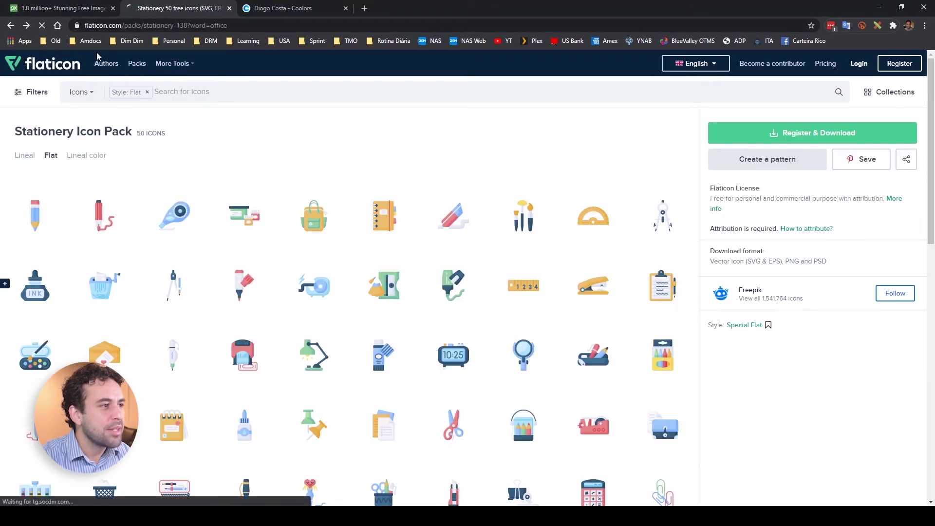
{"action": "left_click", "coordinate": [51, 62]}
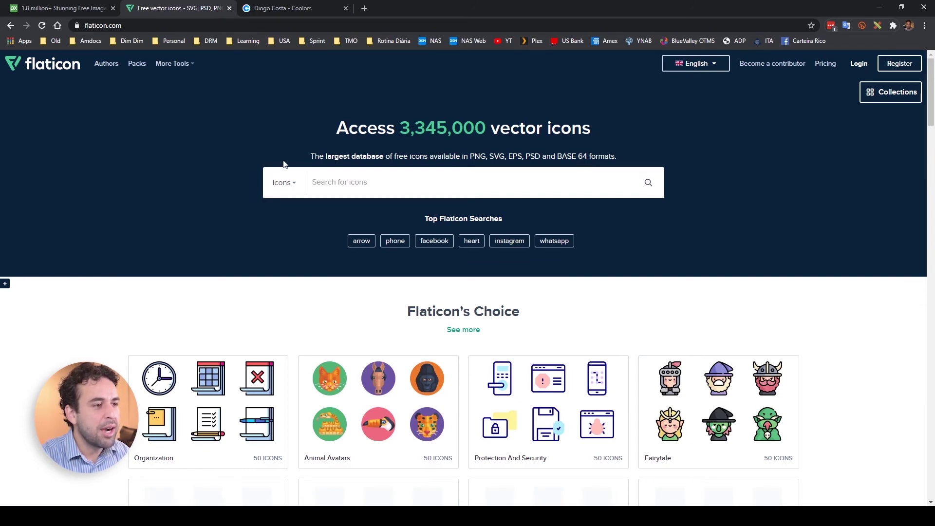
{"action": "scroll", "coordinate": [156, 224], "scroll_direction": "down", "scroll_amount": 2}
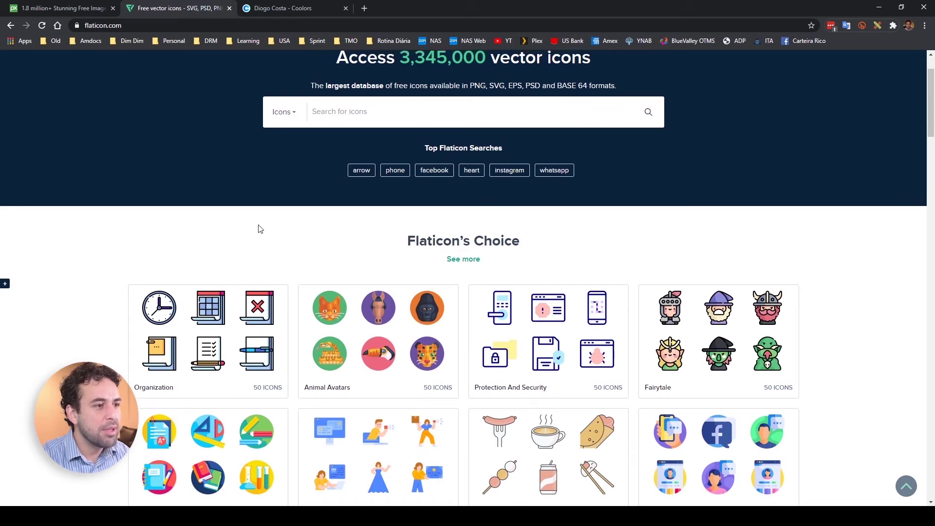
{"action": "scroll", "coordinate": [253, 219], "scroll_direction": "up", "scroll_amount": 2}
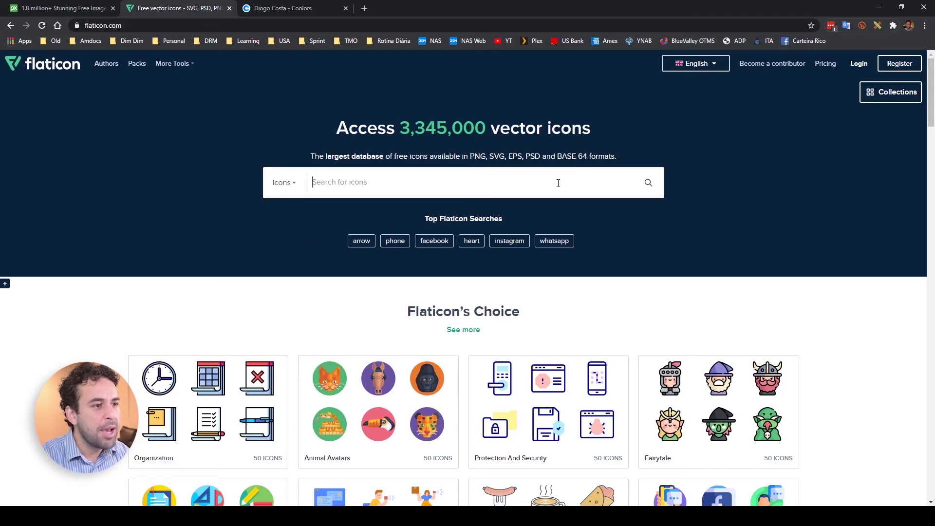
{"action": "scroll", "coordinate": [343, 348], "scroll_direction": "down", "scroll_amount": 5}
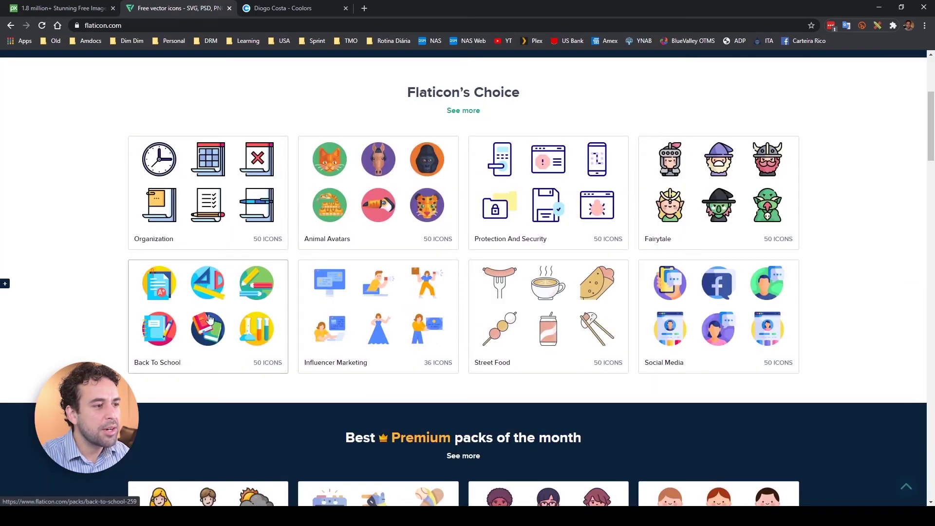
{"action": "scroll", "coordinate": [417, 338], "scroll_direction": "up", "scroll_amount": 5}
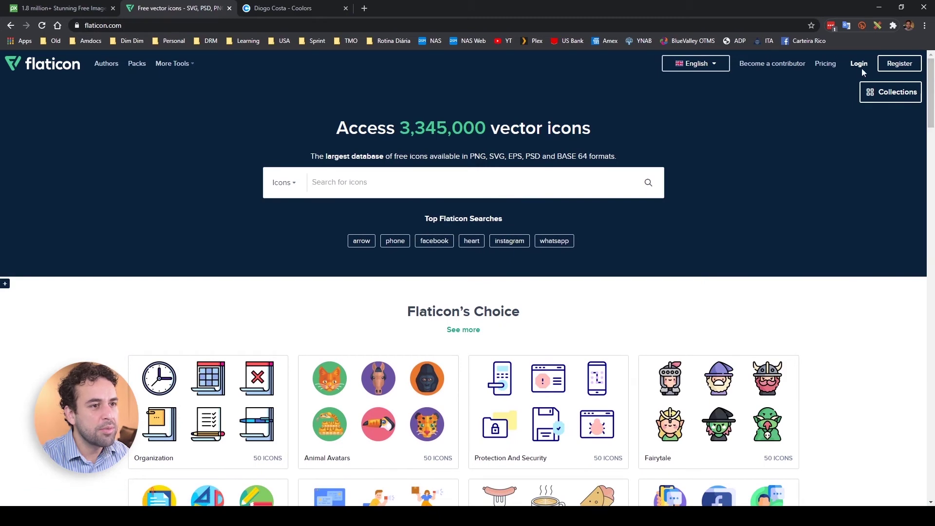
{"action": "scroll", "coordinate": [699, 229], "scroll_direction": "down", "scroll_amount": 2}
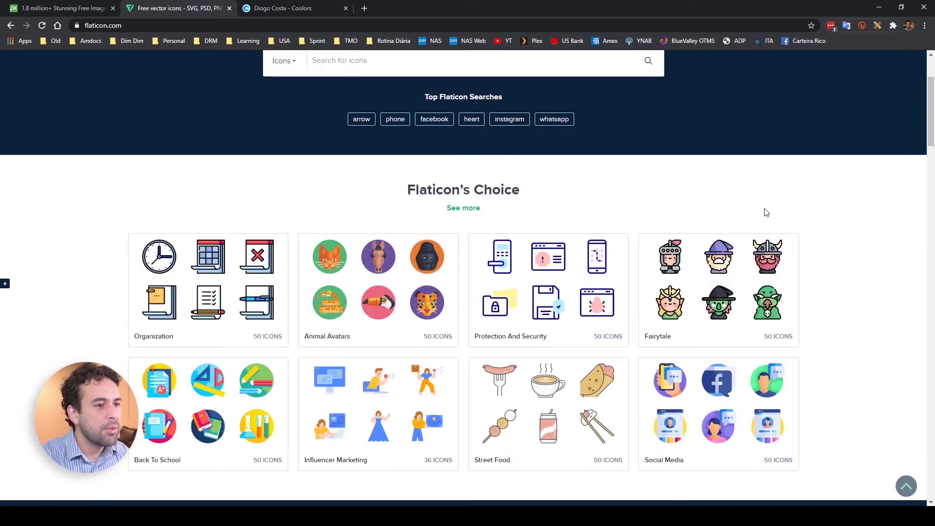
{"action": "scroll", "coordinate": [856, 338], "scroll_direction": "up", "scroll_amount": 2}
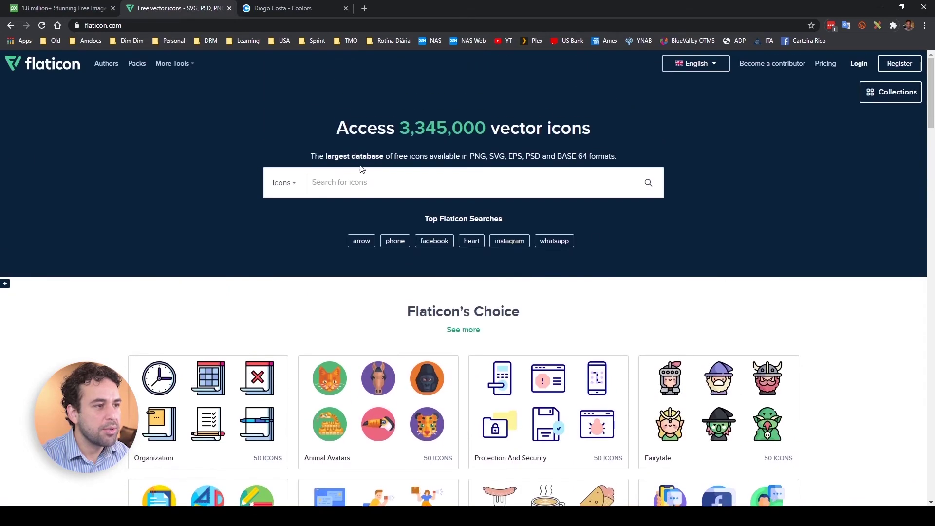
Search Flaticon's packs for "office" and open the Stationery pack in the flat style.
{"action": "type", "text": "office"}
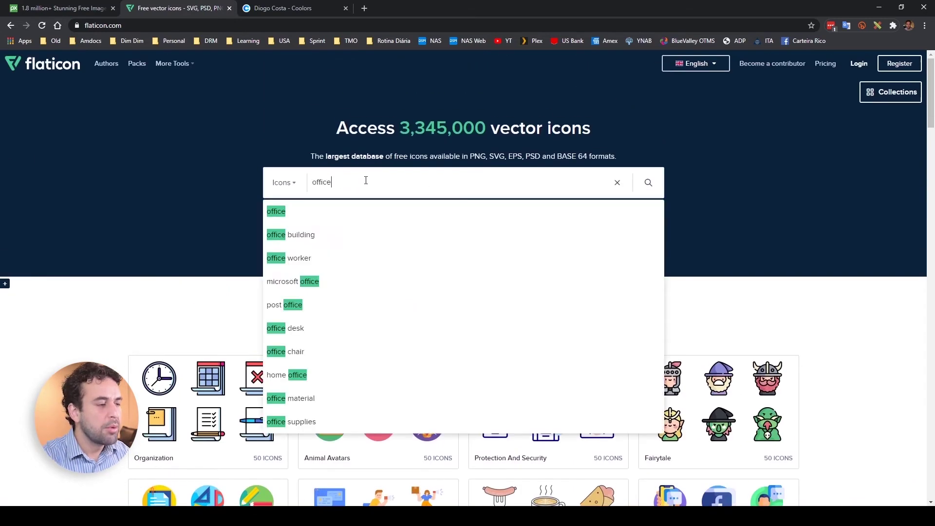
{"action": "left_click", "coordinate": [292, 187]}
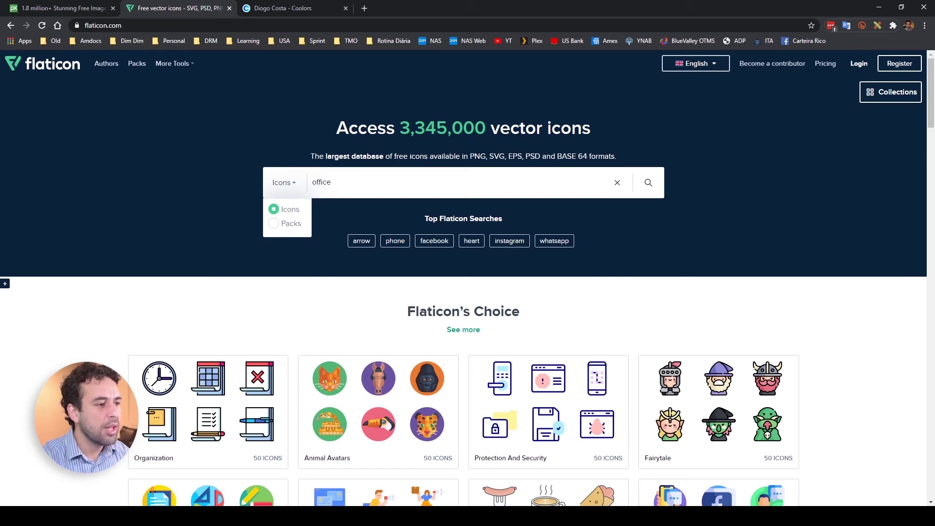
{"action": "left_click", "coordinate": [290, 224]}
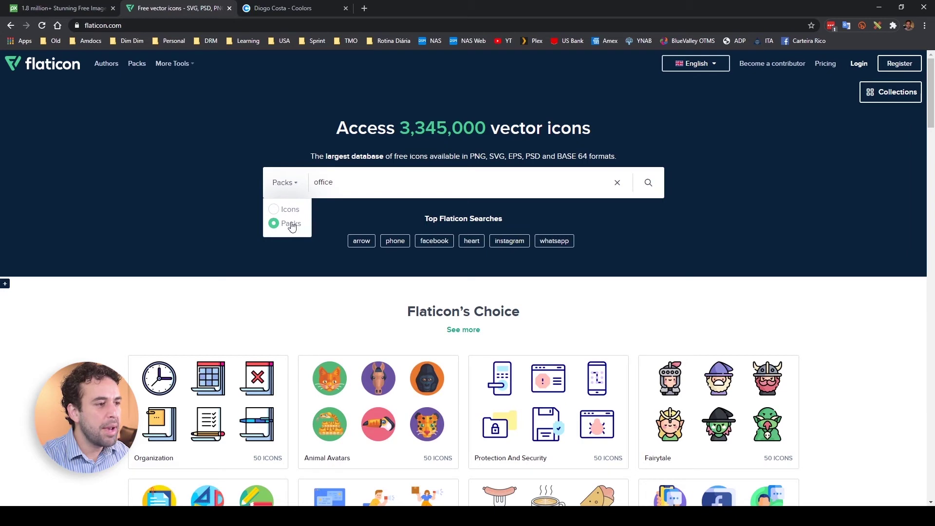
{"action": "left_click", "coordinate": [445, 176]}
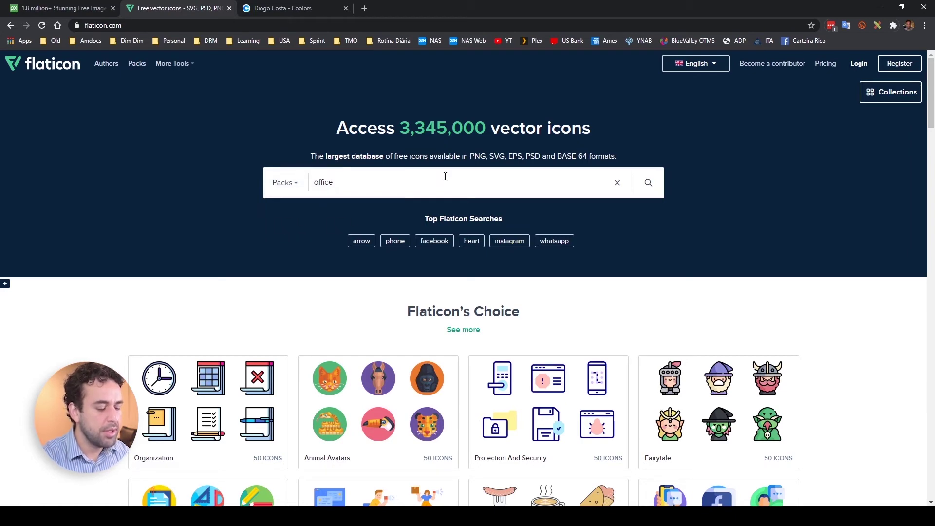
{"action": "key", "text": "Return"}
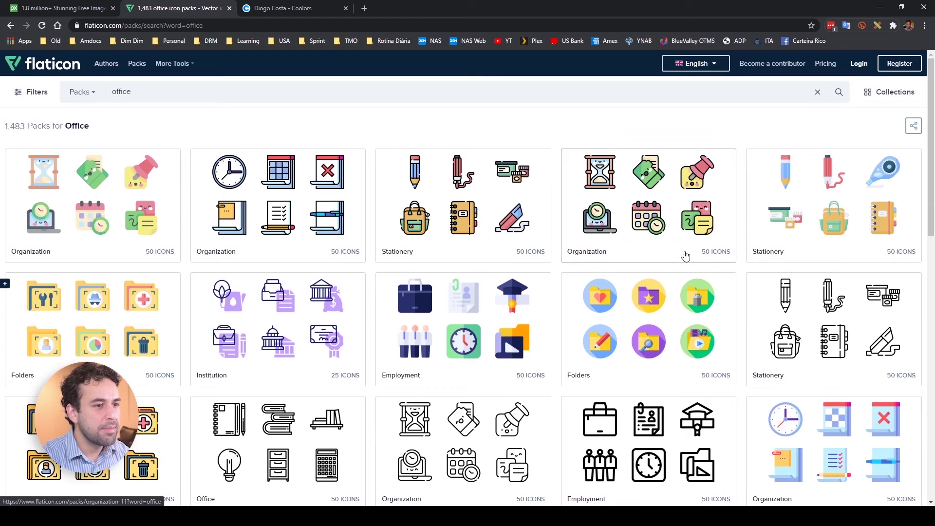
{"action": "left_click", "coordinate": [822, 226]}
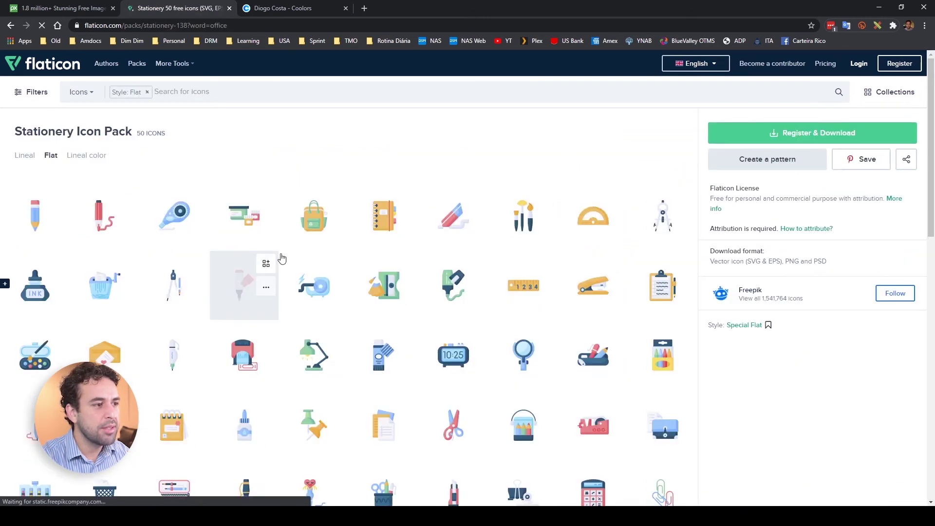
Examine the icons in the flat Stationery pack and the style variants offered for it.
{"action": "scroll", "coordinate": [282, 258], "scroll_direction": "down", "scroll_amount": 3}
{"action": "scroll", "coordinate": [434, 336], "scroll_direction": "up", "scroll_amount": 2}
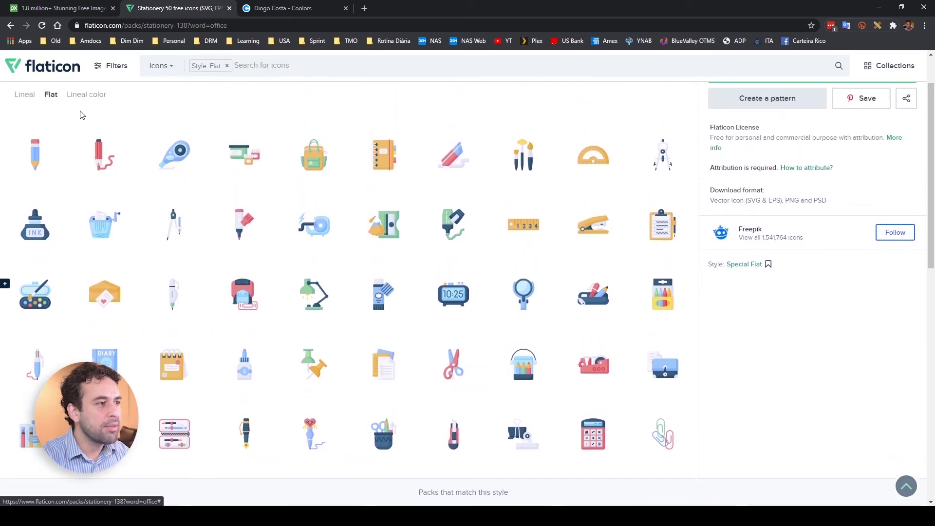
{"action": "scroll", "coordinate": [98, 122], "scroll_direction": "up", "scroll_amount": 1}
{"action": "scroll", "coordinate": [141, 166], "scroll_direction": "down", "scroll_amount": 2}
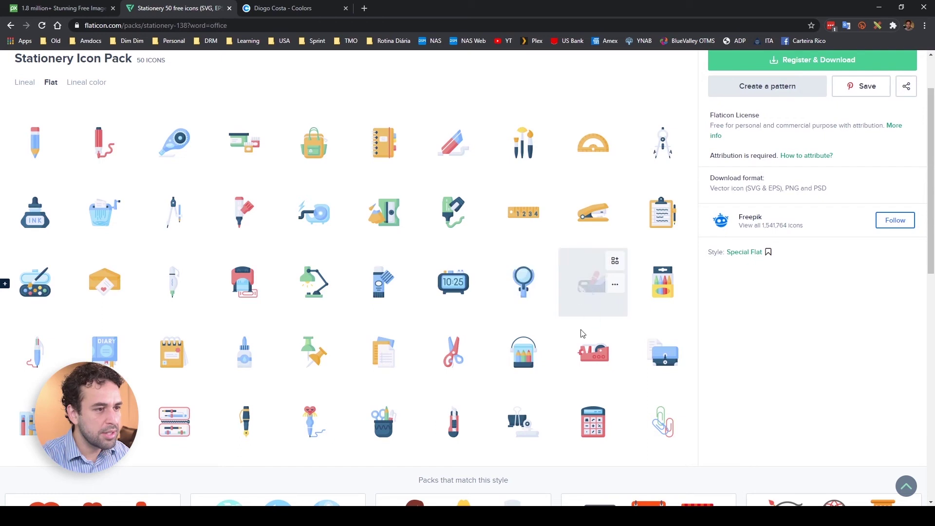
{"action": "scroll", "coordinate": [112, 93], "scroll_direction": "up", "scroll_amount": 2}
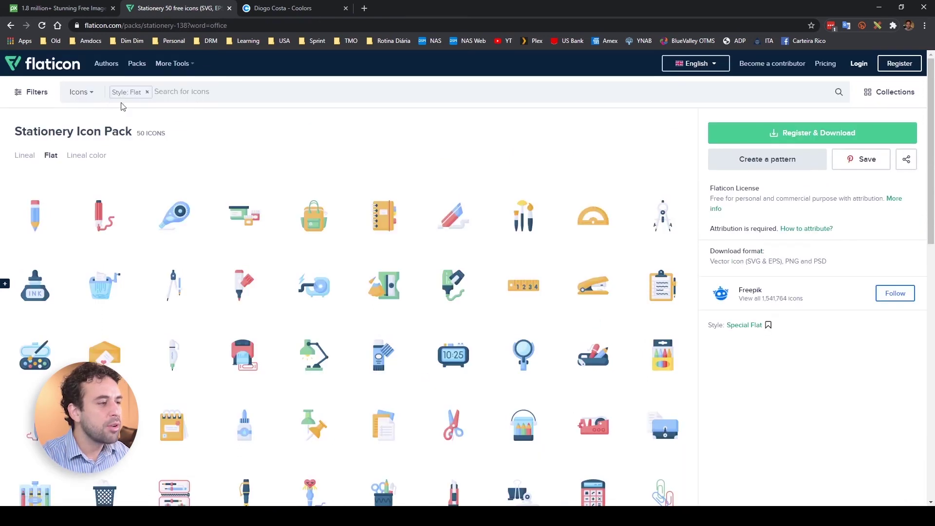
{"action": "scroll", "coordinate": [369, 326], "scroll_direction": "down", "scroll_amount": 1}
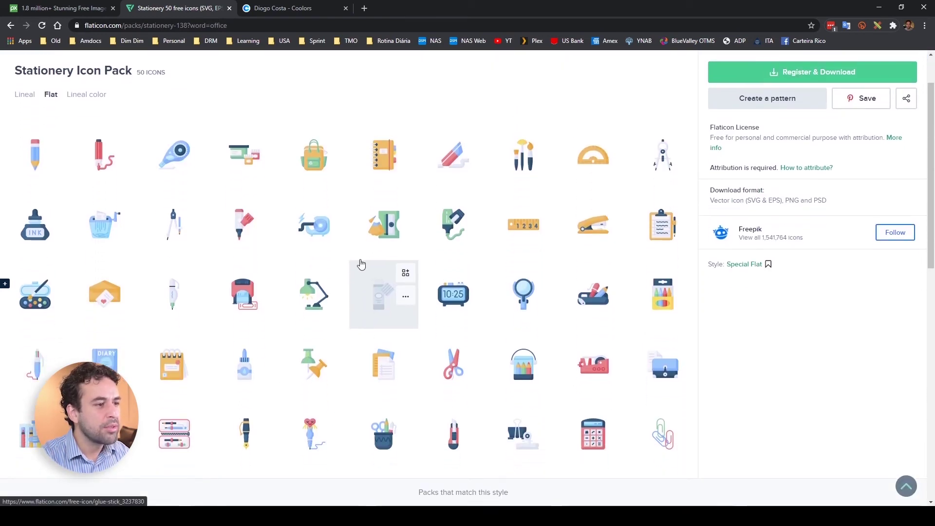
{"action": "scroll", "coordinate": [255, 126], "scroll_direction": "up", "scroll_amount": 1}
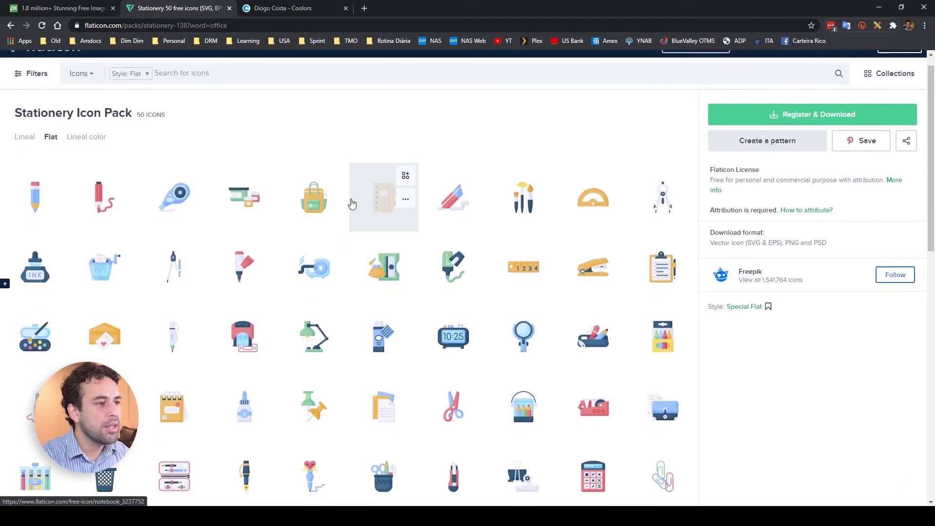
{"action": "scroll", "coordinate": [315, 209], "scroll_direction": "down", "scroll_amount": 1}
{"action": "scroll", "coordinate": [314, 243], "scroll_direction": "up", "scroll_amount": 1}
{"action": "scroll", "coordinate": [243, 190], "scroll_direction": "up", "scroll_amount": 1}
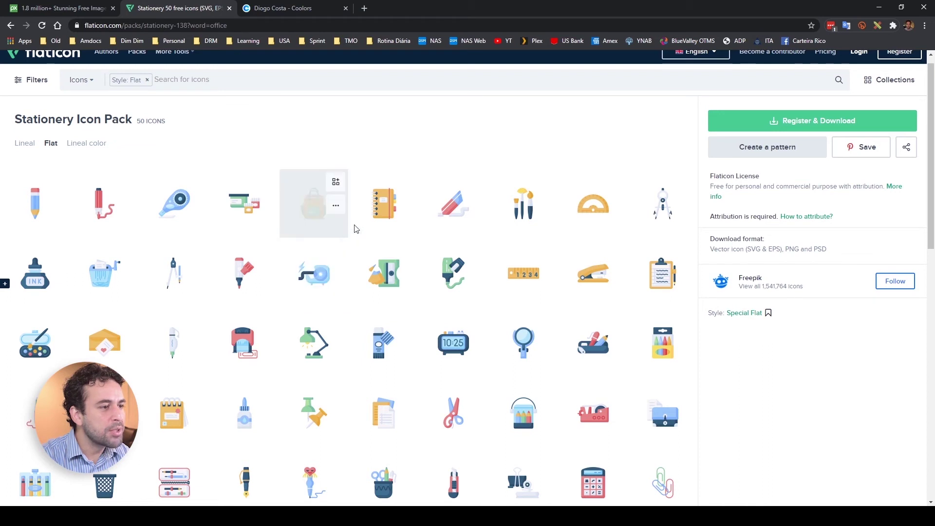
{"action": "scroll", "coordinate": [617, 306], "scroll_direction": "down", "scroll_amount": 1}
{"action": "scroll", "coordinate": [560, 312], "scroll_direction": "down", "scroll_amount": 2}
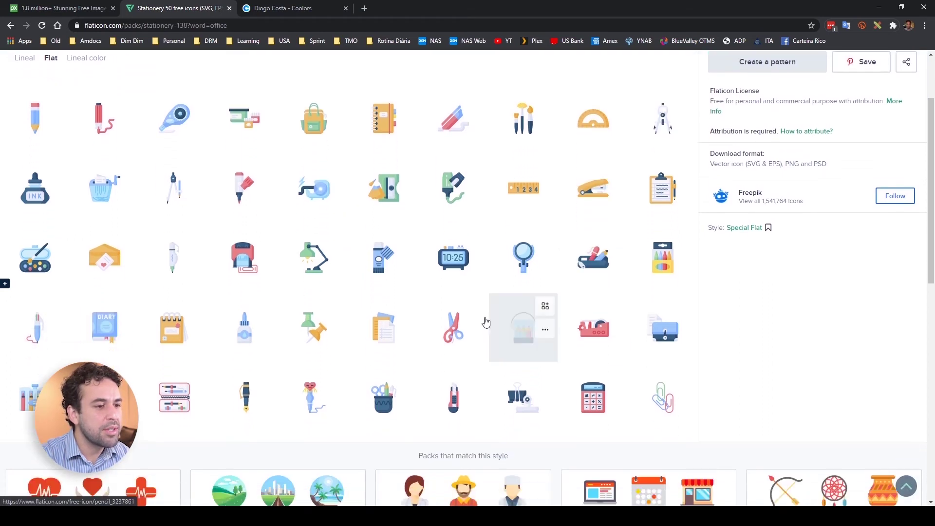
{"action": "scroll", "coordinate": [341, 302], "scroll_direction": "up", "scroll_amount": 1}
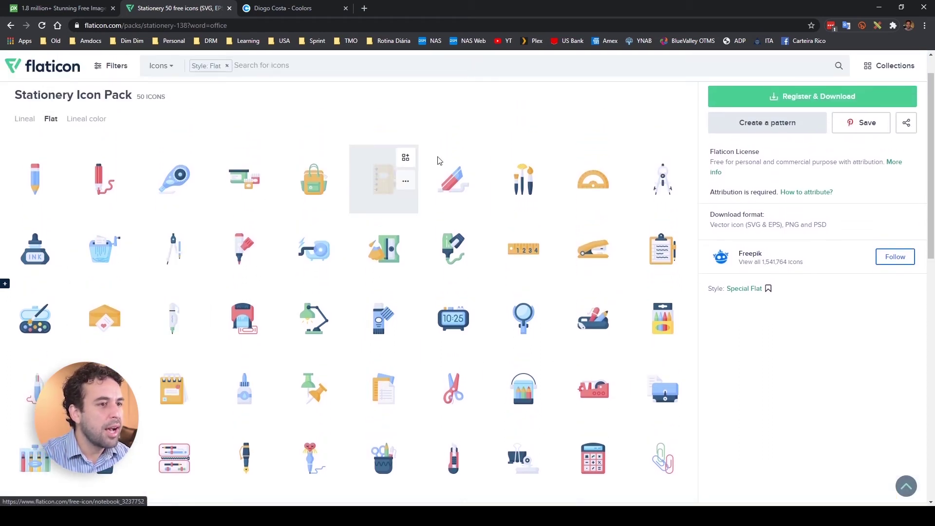
{"action": "scroll", "coordinate": [125, 146], "scroll_direction": "up", "scroll_amount": 1}
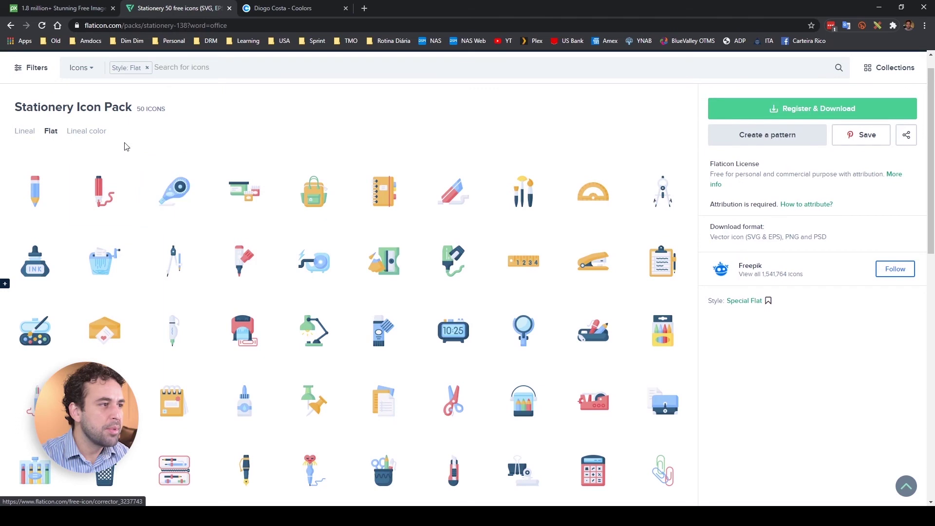
{"action": "left_click", "coordinate": [89, 68]}
{"action": "left_click", "coordinate": [251, 73]}
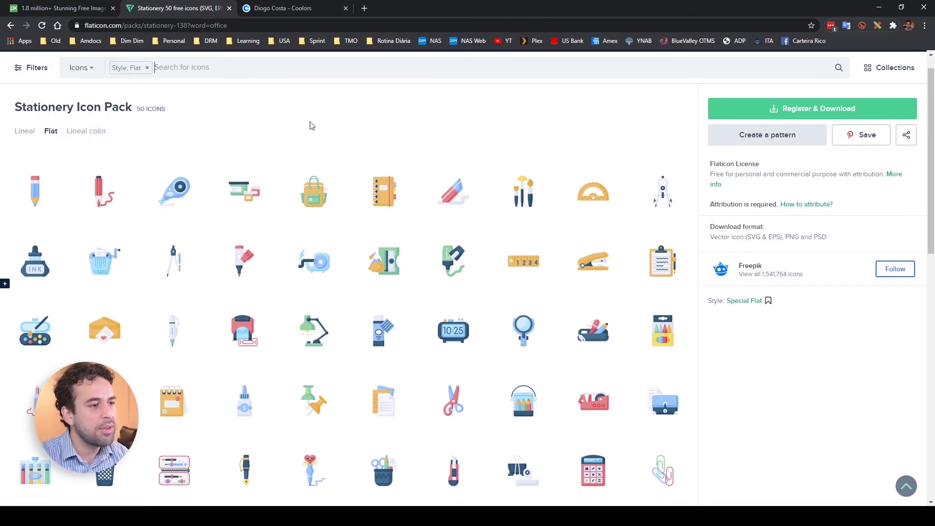
{"action": "left_click", "coordinate": [84, 68]}
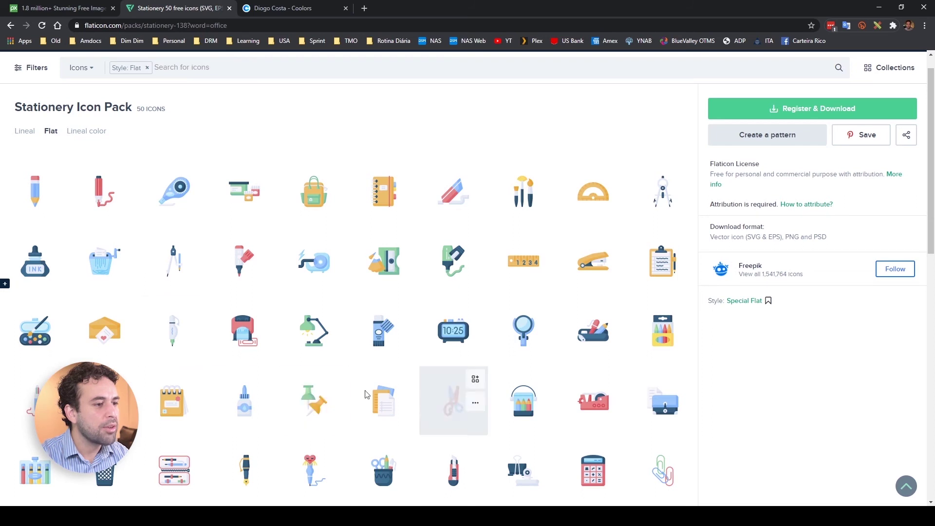
Minimize the browser to return to the "Office to the Point" presentation slide.
{"action": "scroll", "coordinate": [524, 323], "scroll_direction": "up", "scroll_amount": 1}
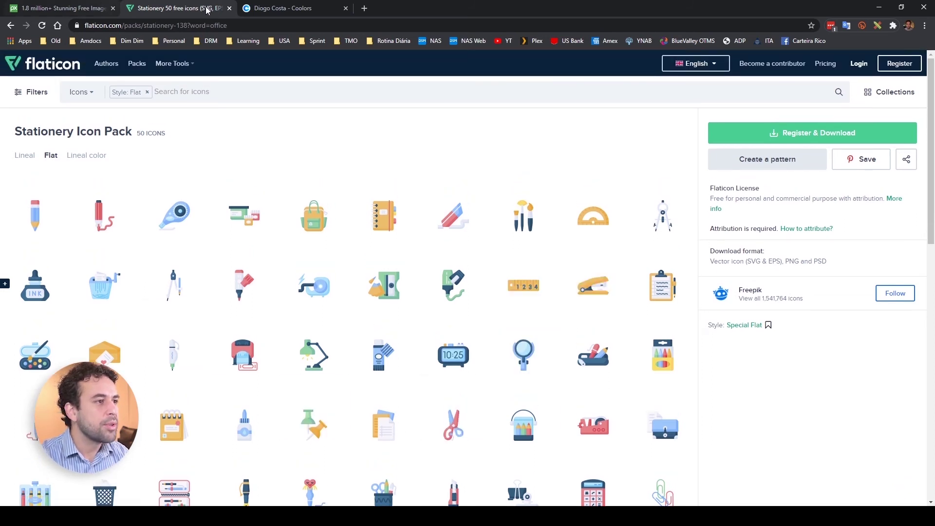
{"action": "left_click", "coordinate": [878, 7]}
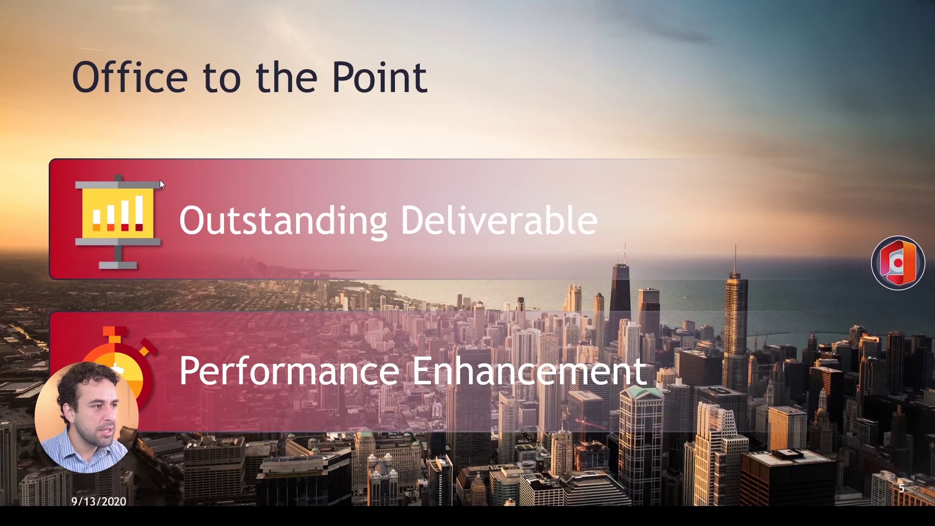
Exit the slide show and add a new title-only slide directly after slide 5.
{"action": "key", "text": "Escape"}
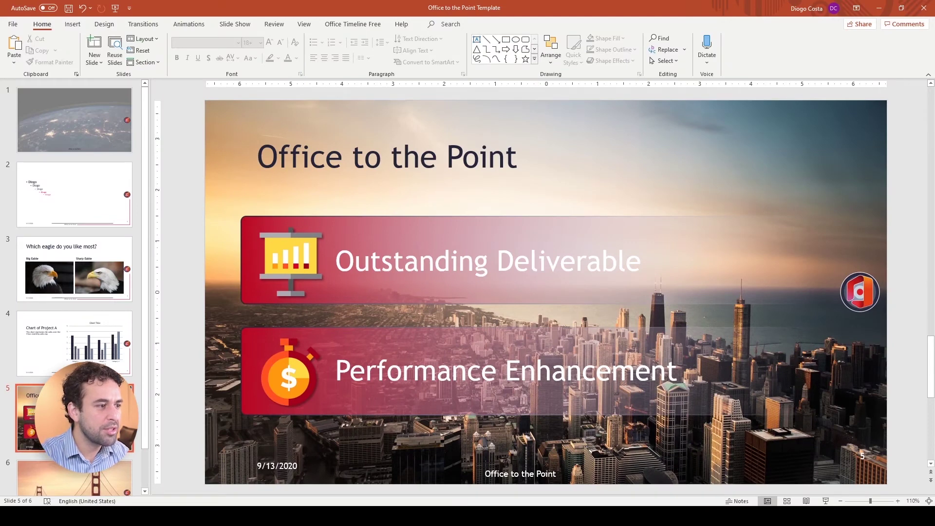
{"action": "left_click", "coordinate": [73, 455]}
{"action": "key", "text": "ctrl+m"}
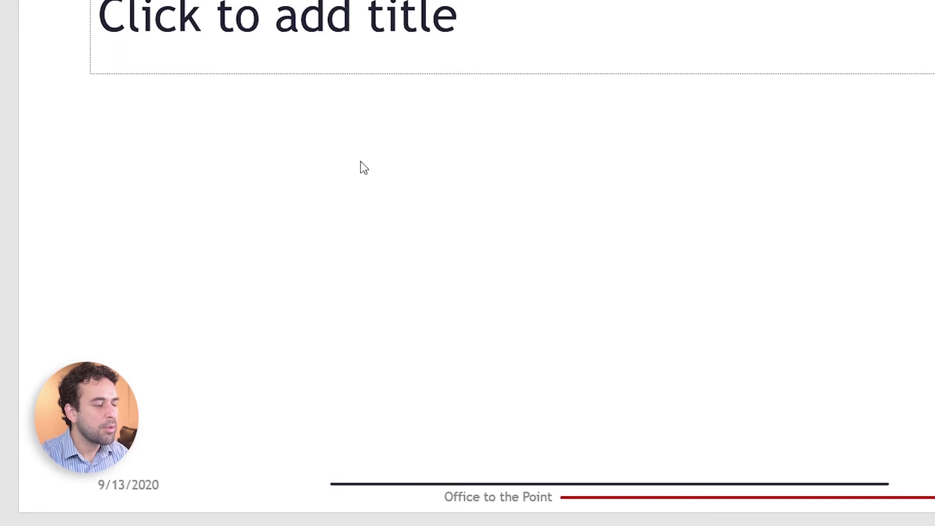
Fill the new slide's background with the picture chicago-690364 from the Photos folder.
{"action": "right_click", "coordinate": [430, 254]}
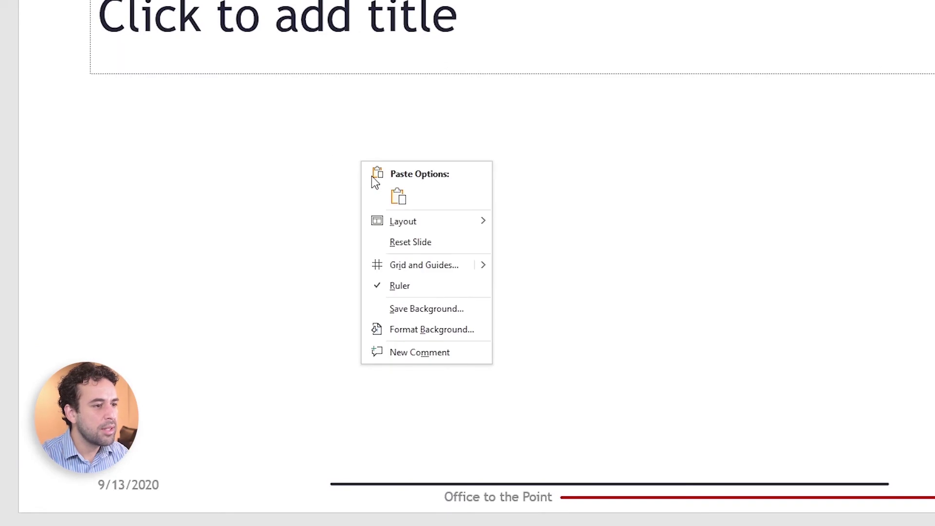
{"action": "left_click", "coordinate": [427, 333]}
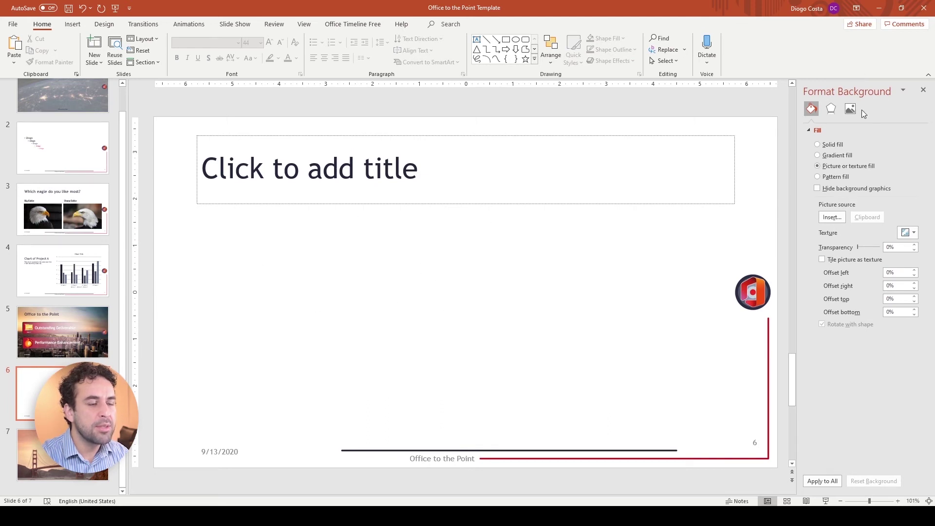
{"action": "left_click", "coordinate": [334, 136]}
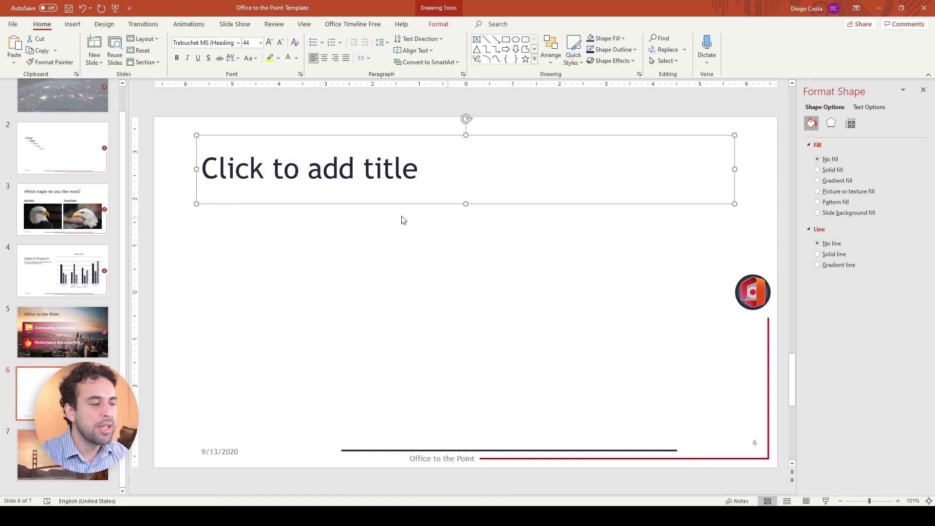
{"action": "left_click", "coordinate": [342, 299]}
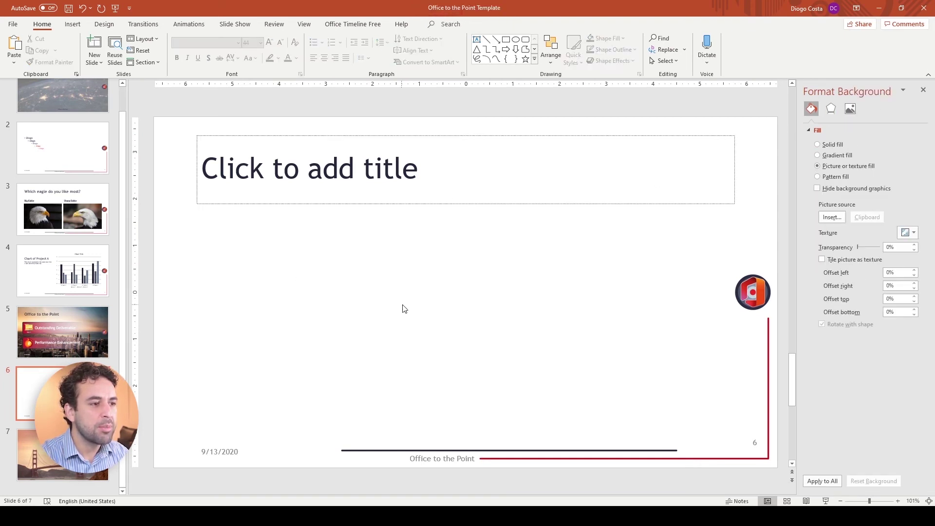
{"action": "left_click", "coordinate": [832, 218]}
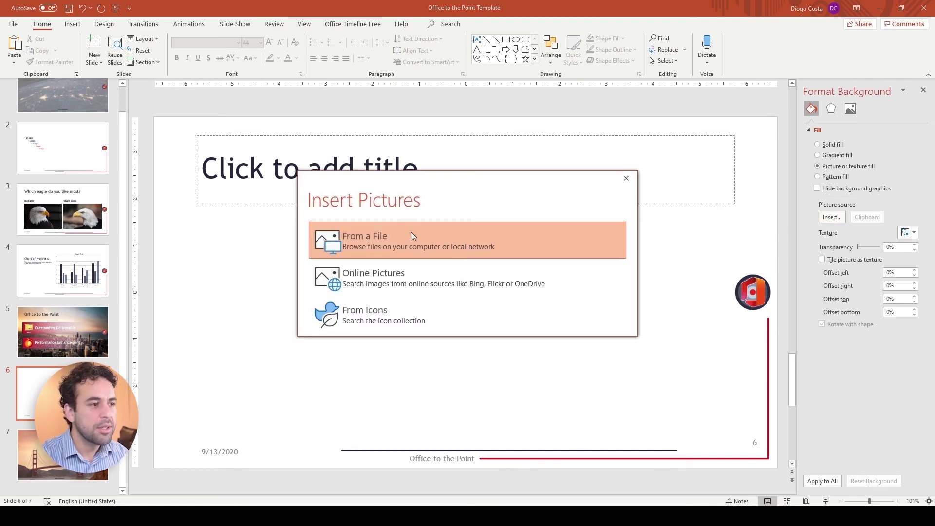
{"action": "left_click", "coordinate": [396, 236]}
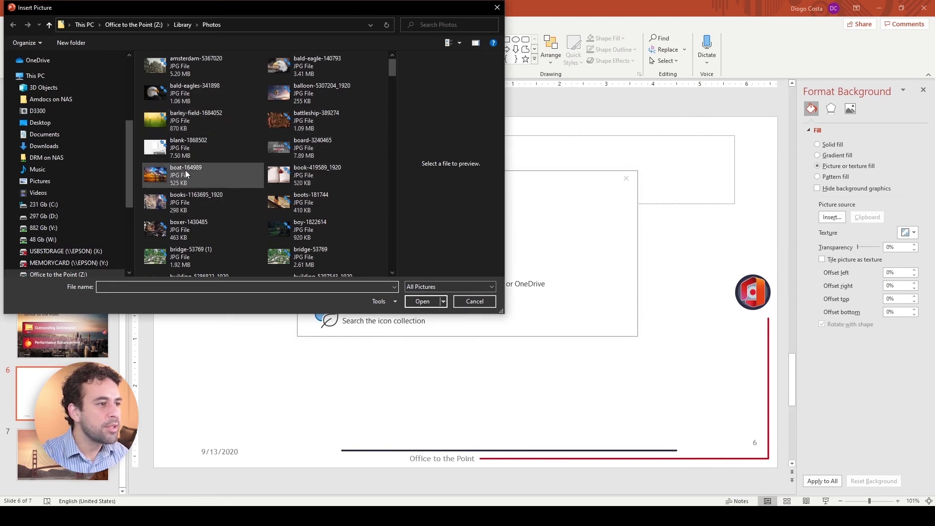
{"action": "scroll", "coordinate": [302, 195], "scroll_direction": "down", "scroll_amount": 3}
{"action": "left_click", "coordinate": [311, 184]}
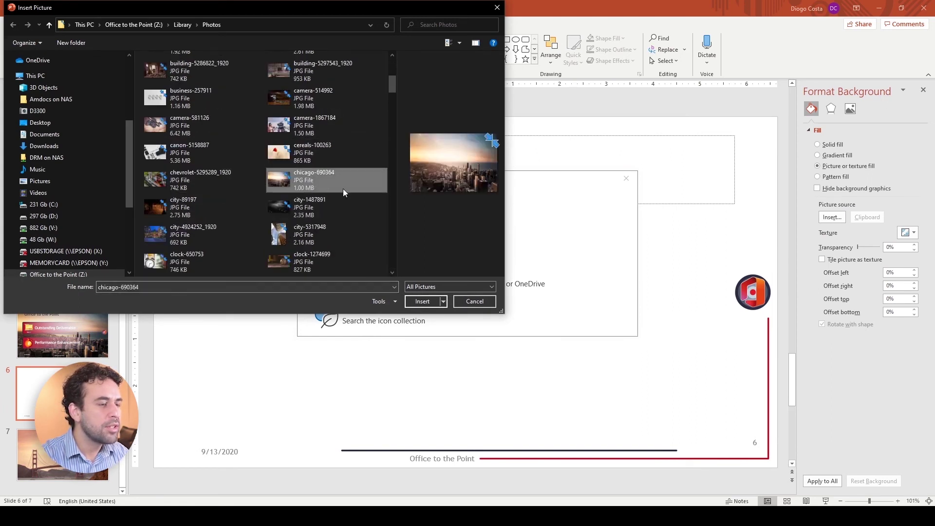
{"action": "left_click", "coordinate": [416, 303]}
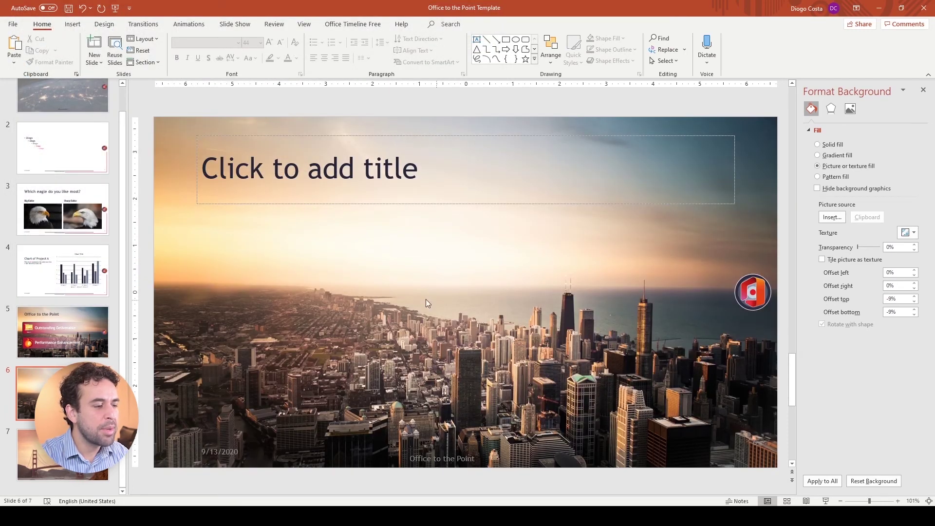
Enter "Office to the Point" as the title of the new slide.
{"action": "left_click", "coordinate": [244, 188]}
{"action": "type", "text": "Offic"}
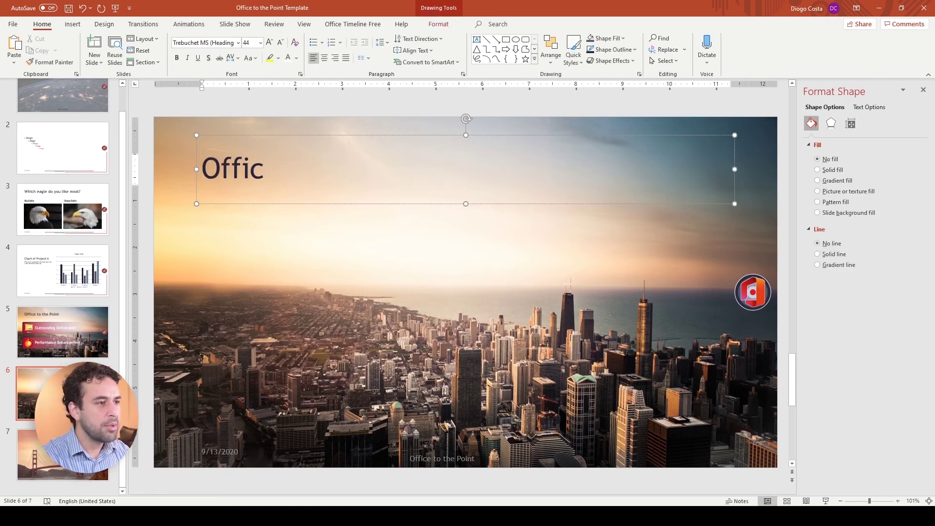
{"action": "type", "text": "e to the Point"}
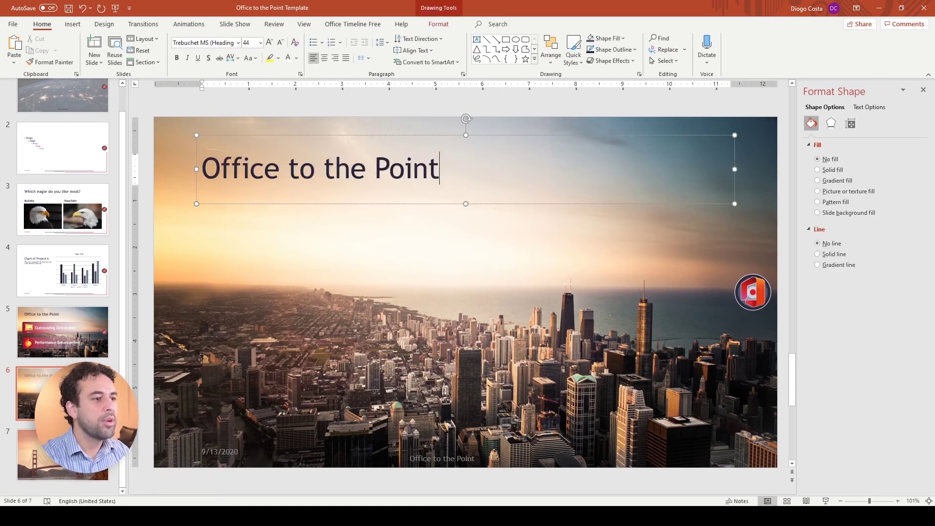
{"action": "key", "text": "Escape"}
{"action": "key", "text": "Escape"}
Draw a wide rounded rectangle below the title, spanning most of the slide's width, and reduce its corner rounding to almost square.
{"action": "left_click", "coordinate": [80, 27]}
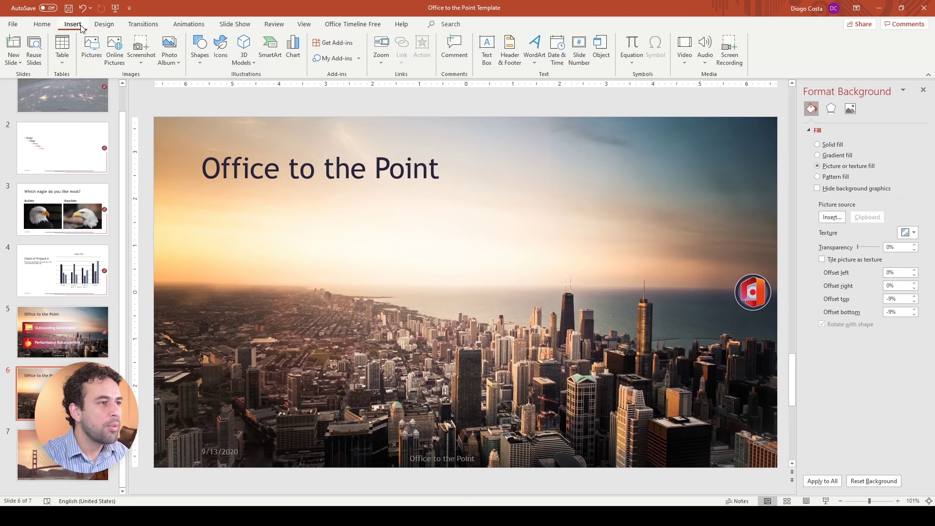
{"action": "left_click", "coordinate": [200, 48]}
{"action": "left_click", "coordinate": [245, 90]}
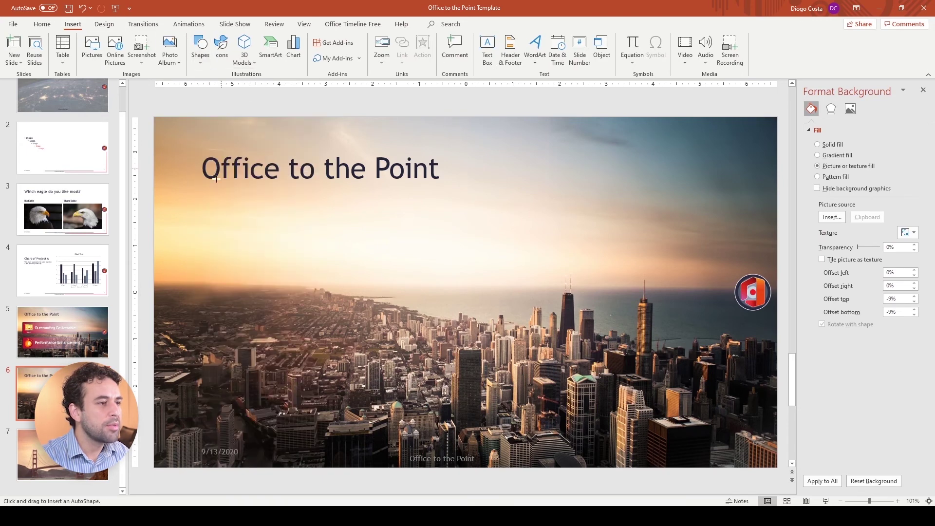
{"action": "left_click_drag", "start_coordinate": [188, 220], "coordinate": [702, 304]}
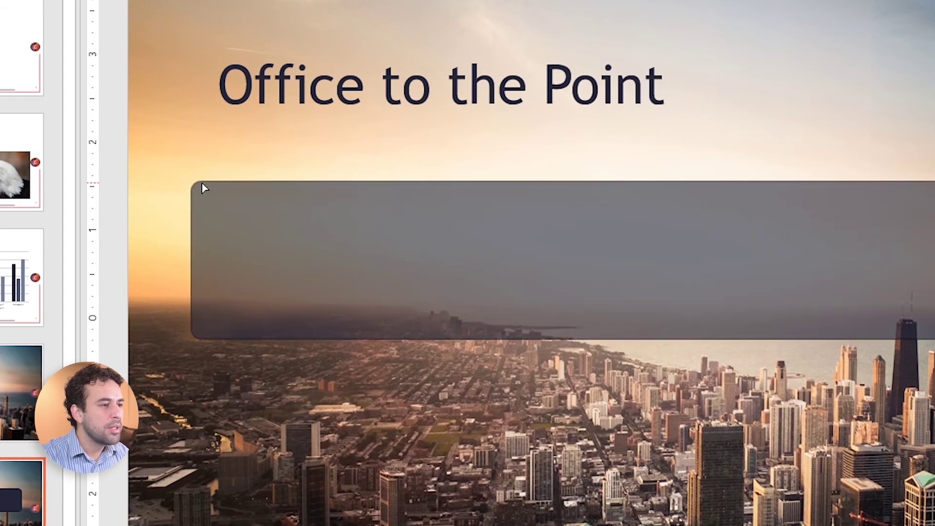
{"action": "left_click_drag", "start_coordinate": [203, 188], "coordinate": [201, 188]}
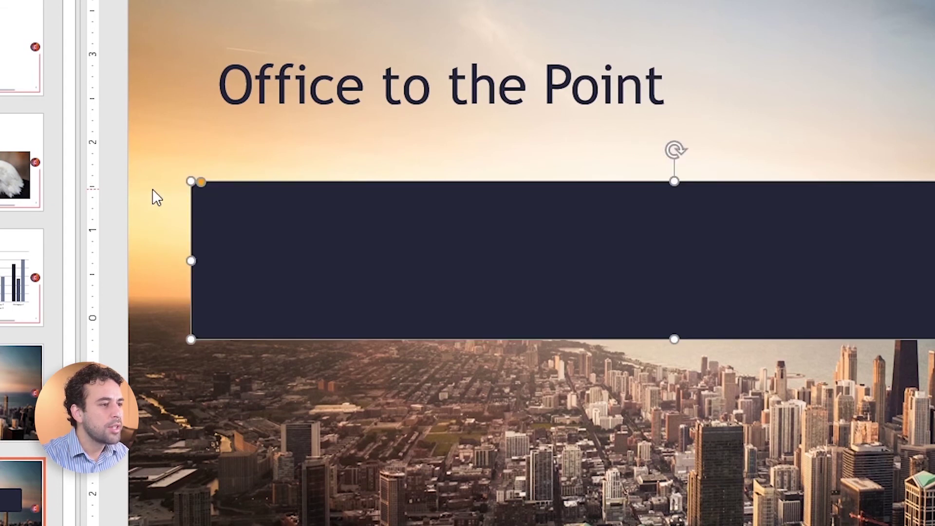